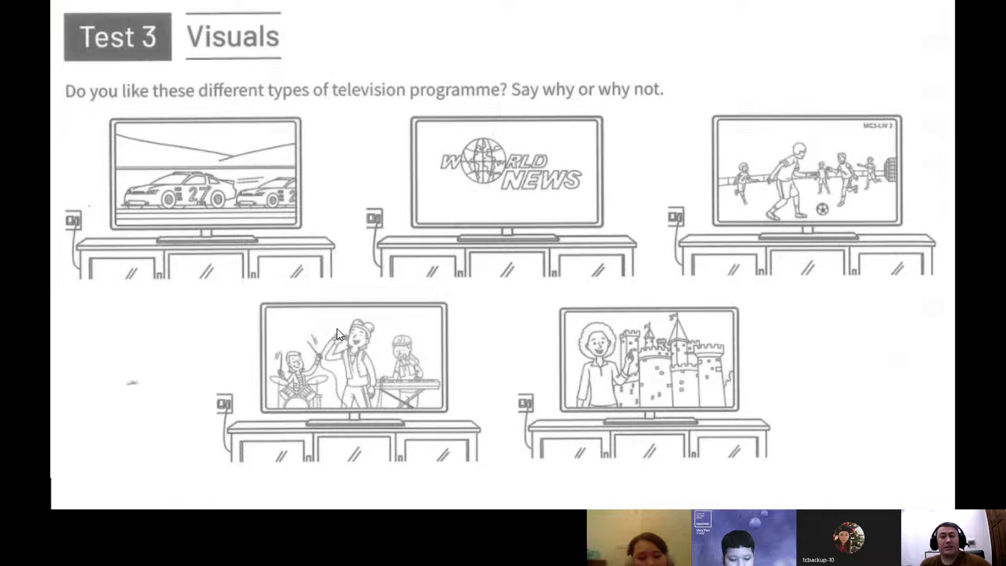
- Exit the slideshow, bring up the Oral Test meeting, and dismiss the recording notice
key(Escape)
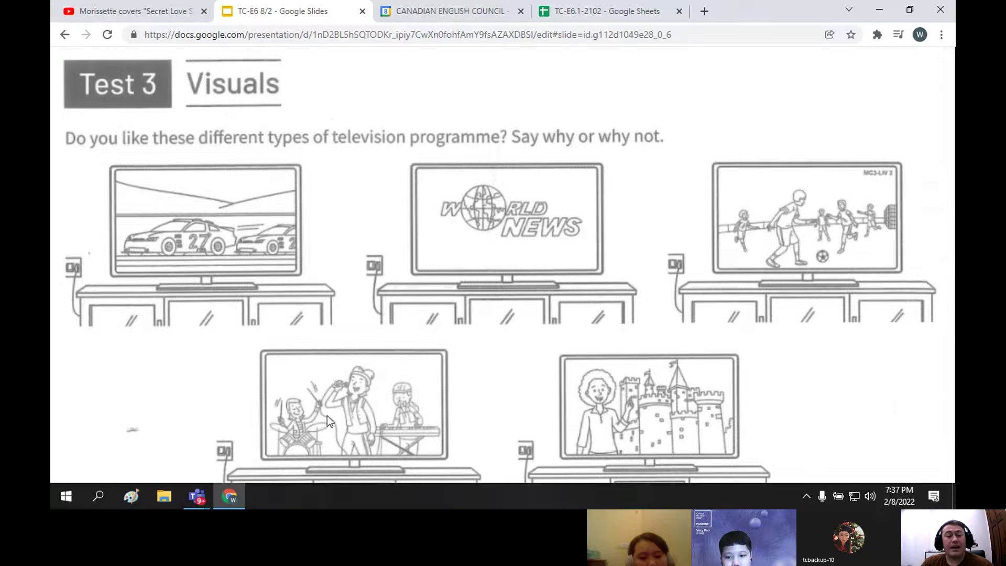
mouse_move(197, 496)
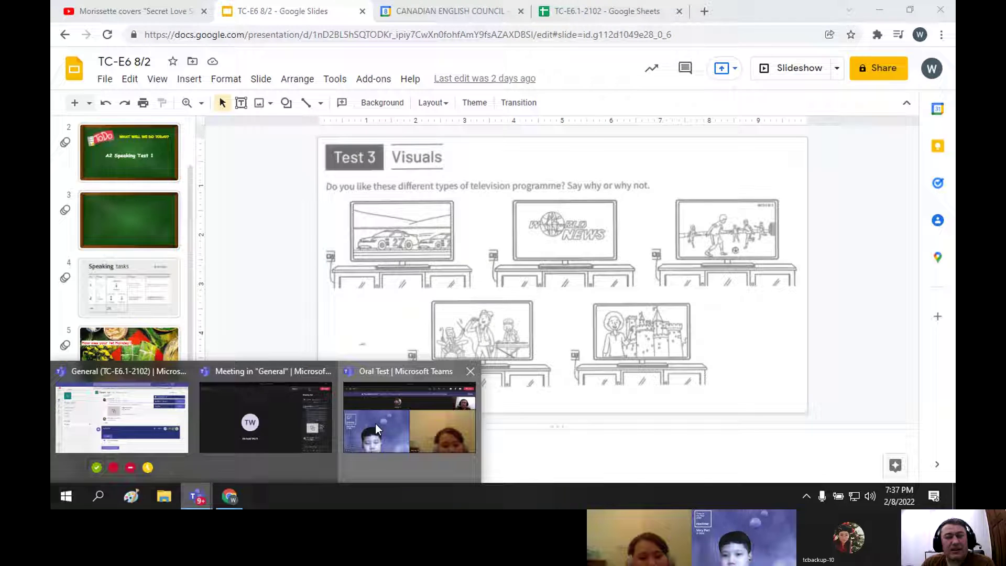
click(375, 423)
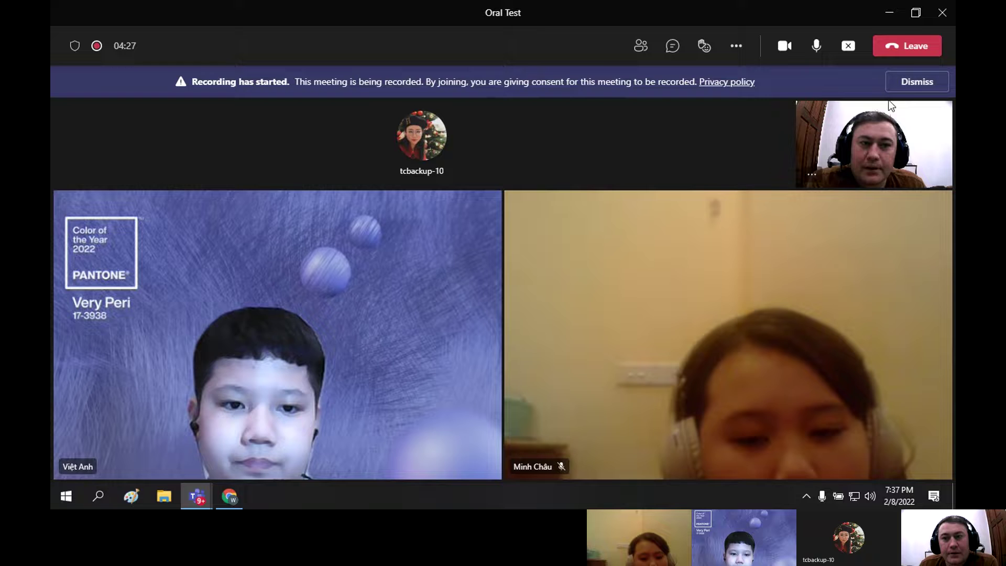
click(916, 81)
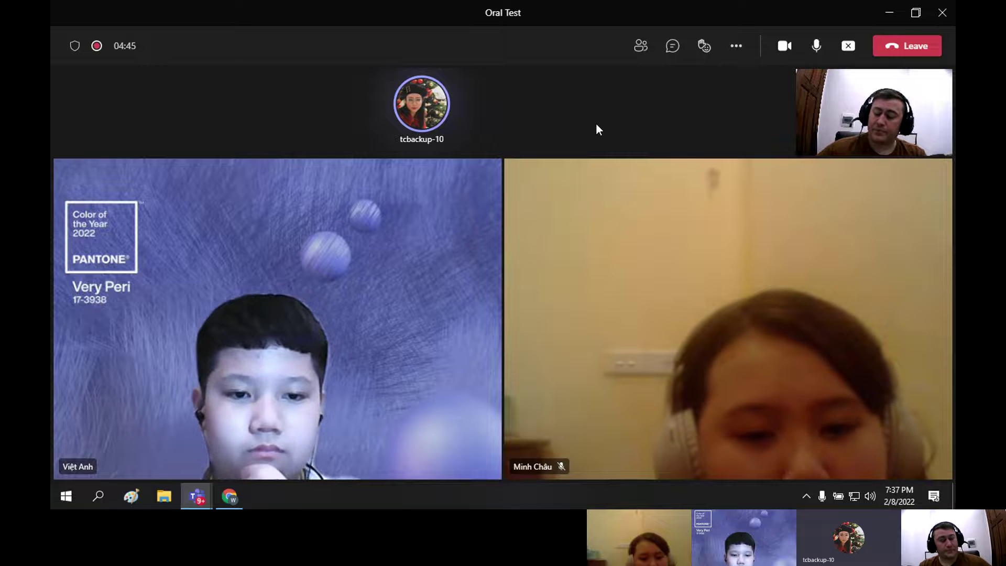
- Present the Test 3 television programme slide full screen, then exit the slideshow
click(229, 497)
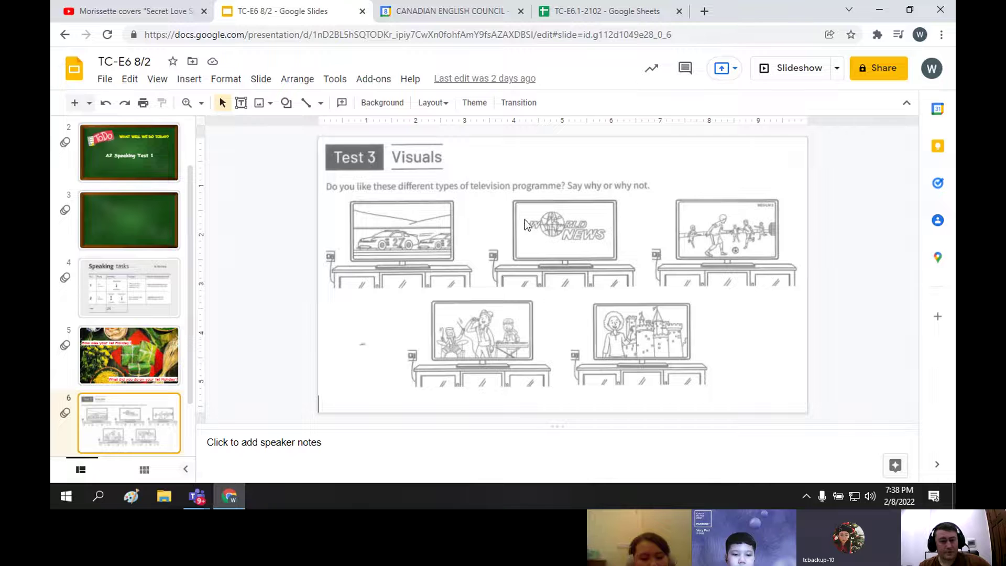
click(791, 69)
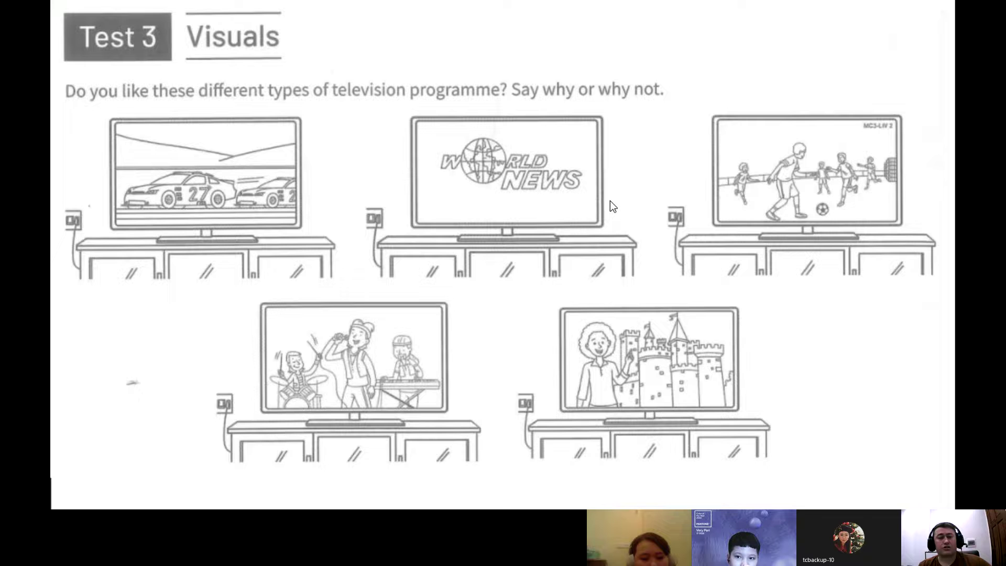
key(Escape)
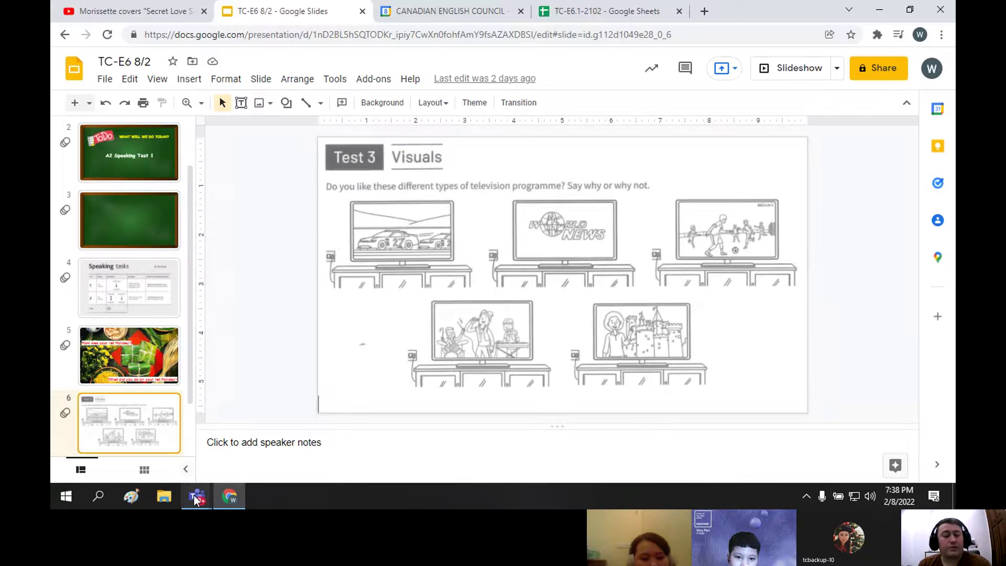
- Switch between the slide deck and the Oral Test meeting, ending on the students' video call
click(286, 420)
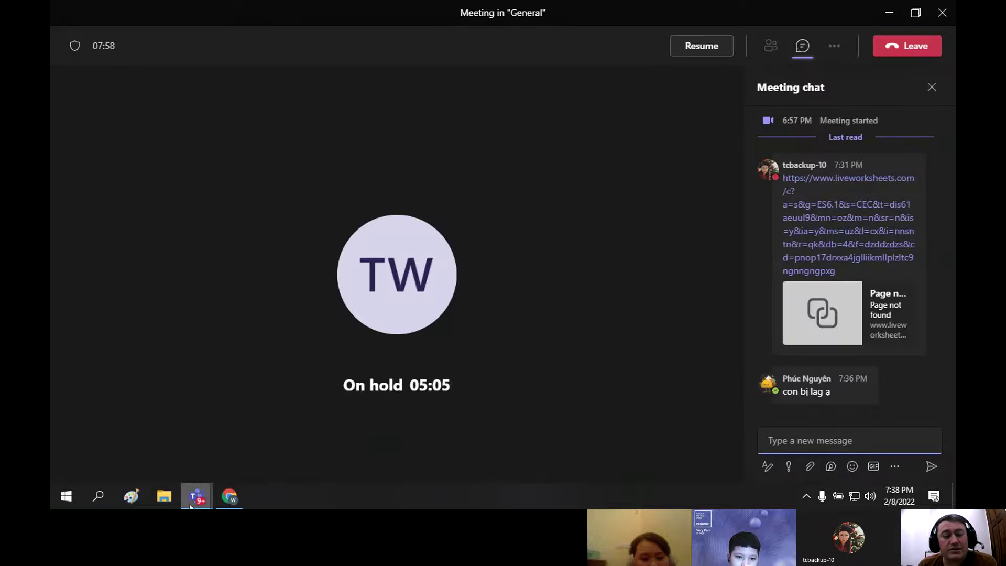
mouse_move(196, 495)
click(407, 414)
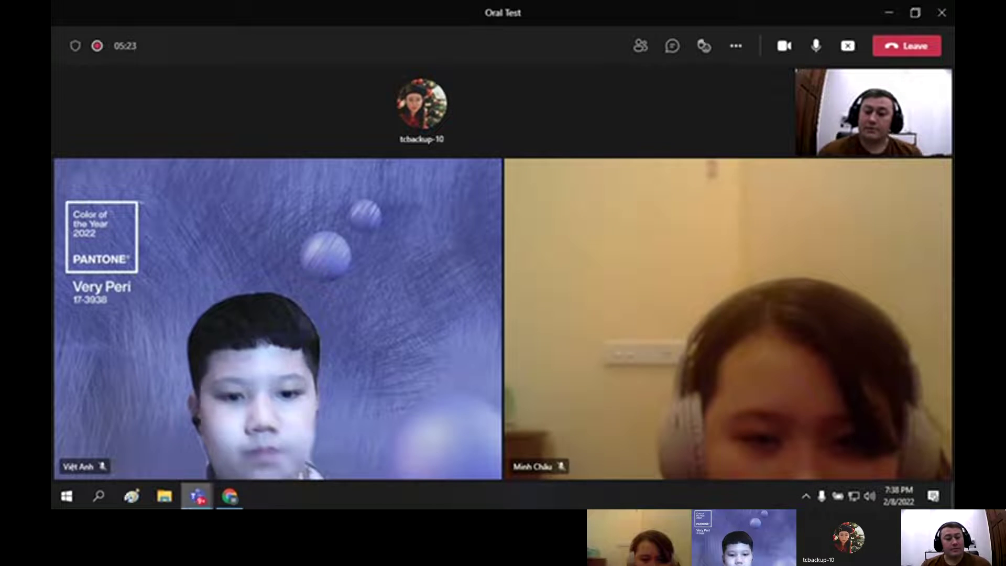
click(232, 502)
scroll(147, 231, up, 1)
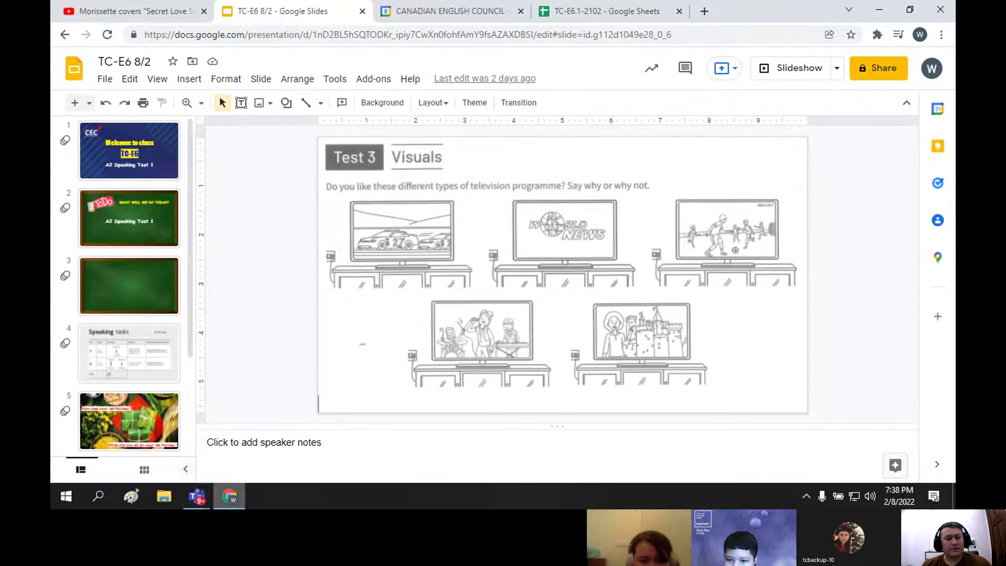
click(375, 427)
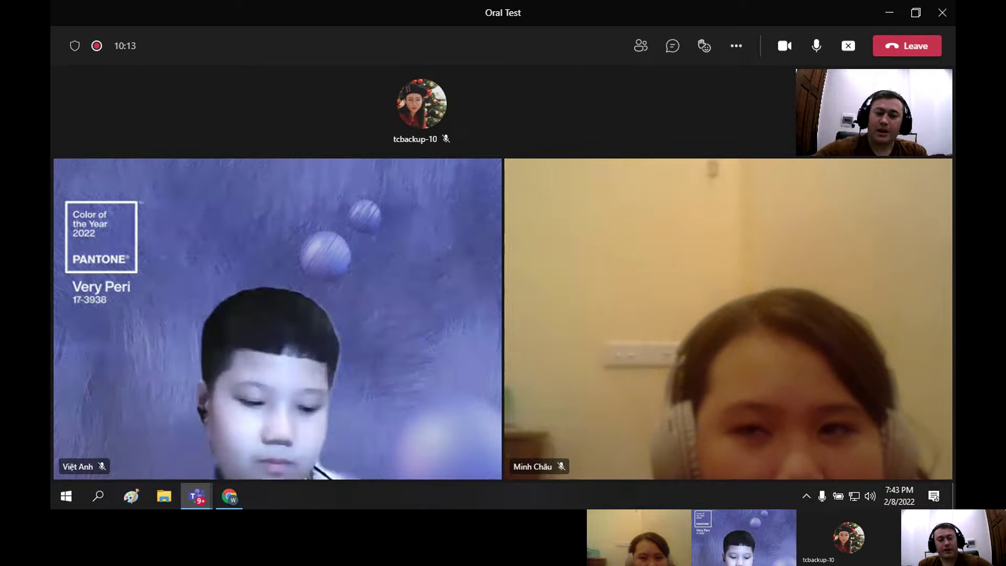
- Bring the Google Slides deck with the Test 3 television visuals in front of Teams
click(231, 496)
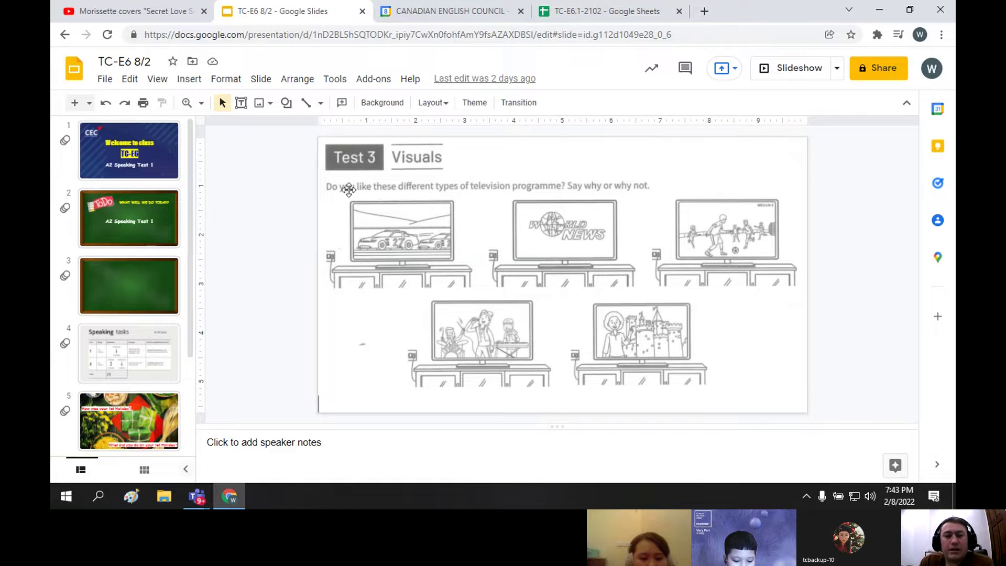
- Present the Test 3 television slide full screen, then exit back to the Slides editor
click(788, 71)
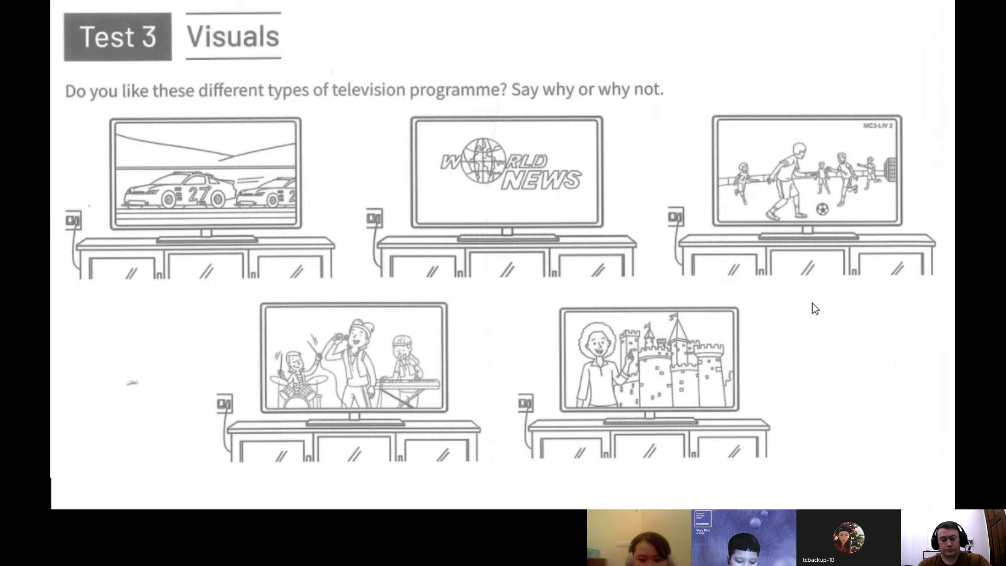
key(Escape)
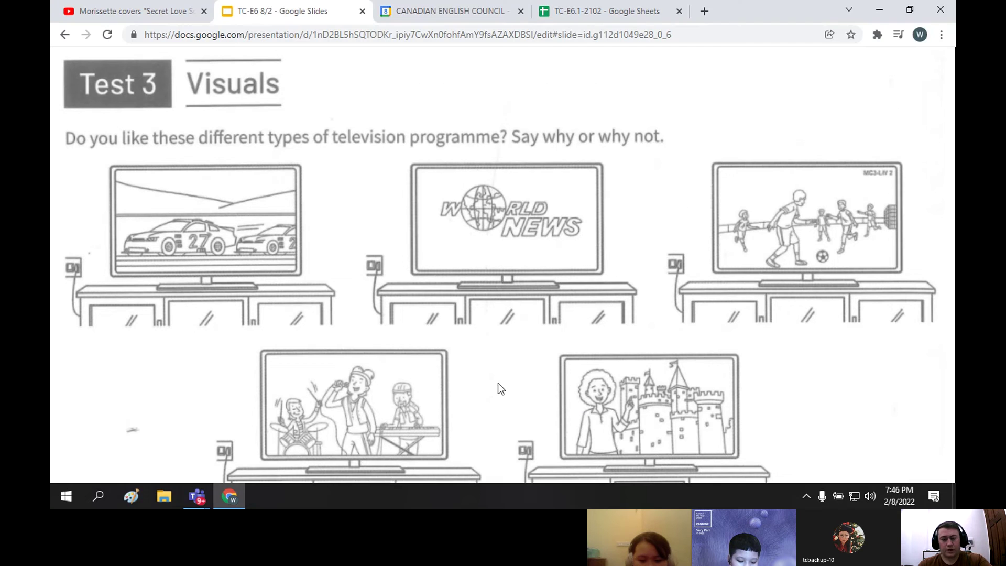
key(Escape)
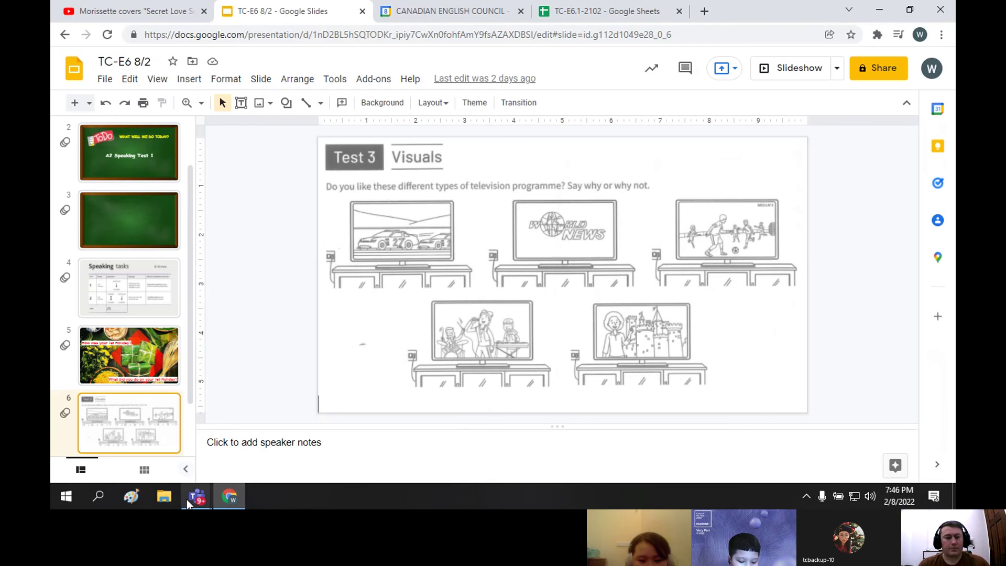
click(206, 495)
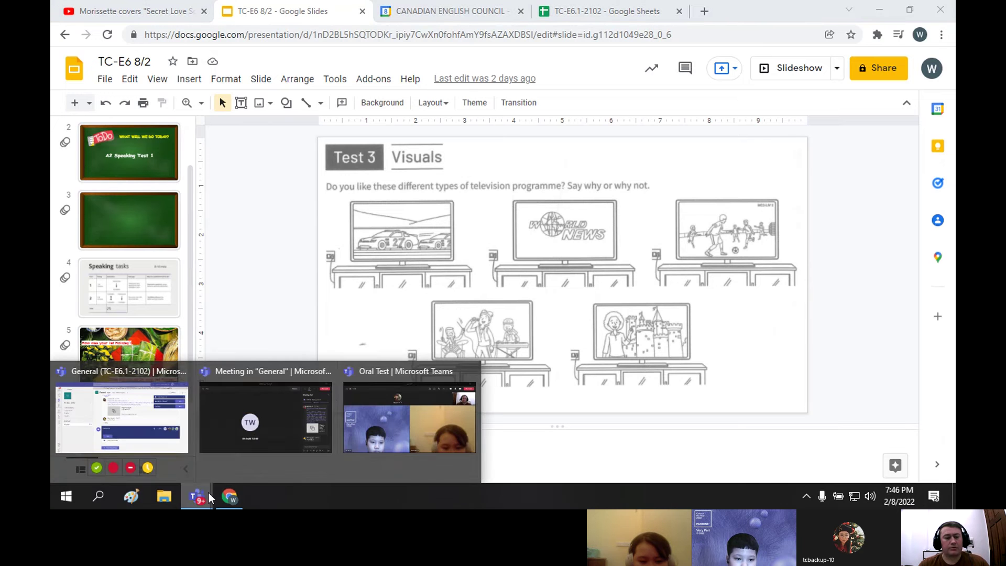
- Bring the Oral Test meeting window with the students' video to the front
click(395, 425)
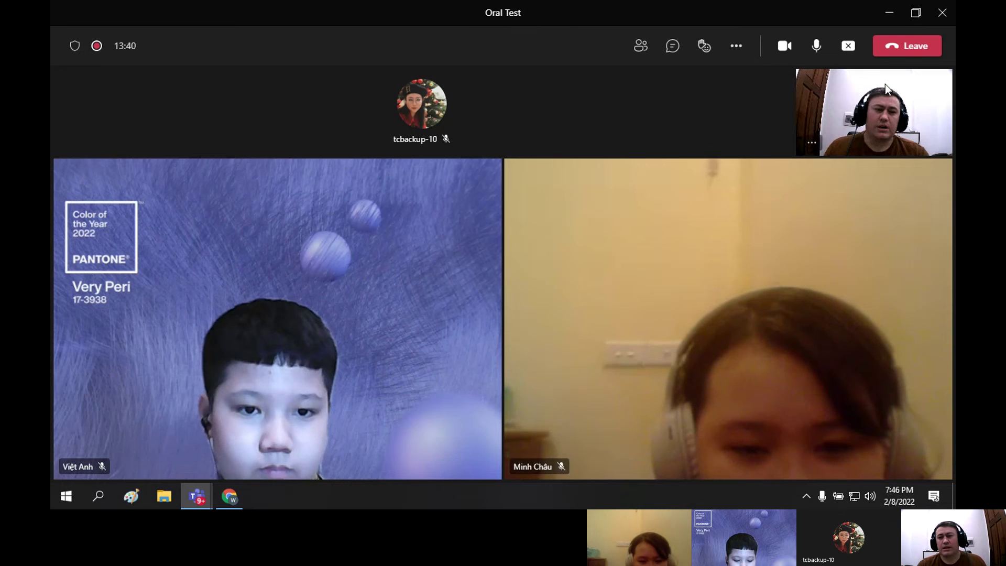